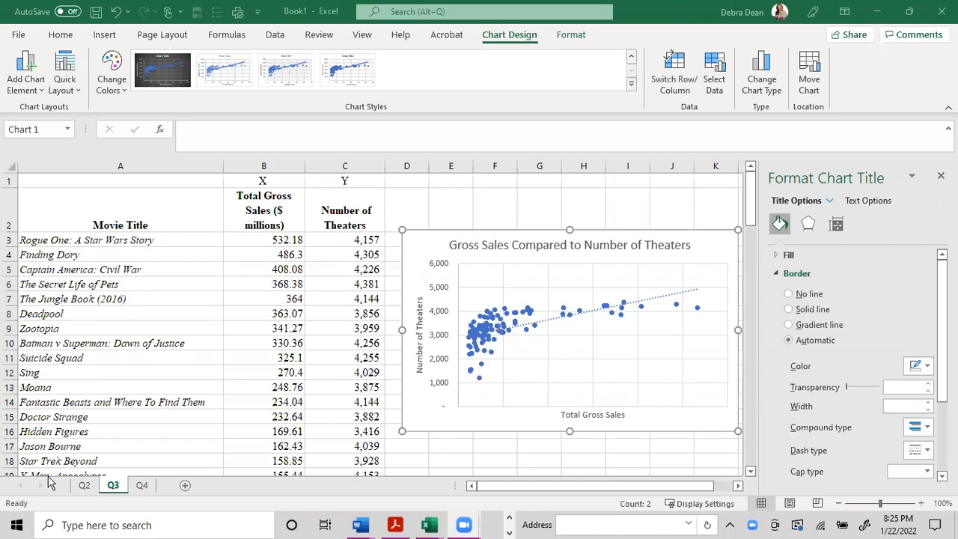
Step: Review the finished scatter chart on the Q2 sheet and return to the Q3 sheet
left_click(83, 486)
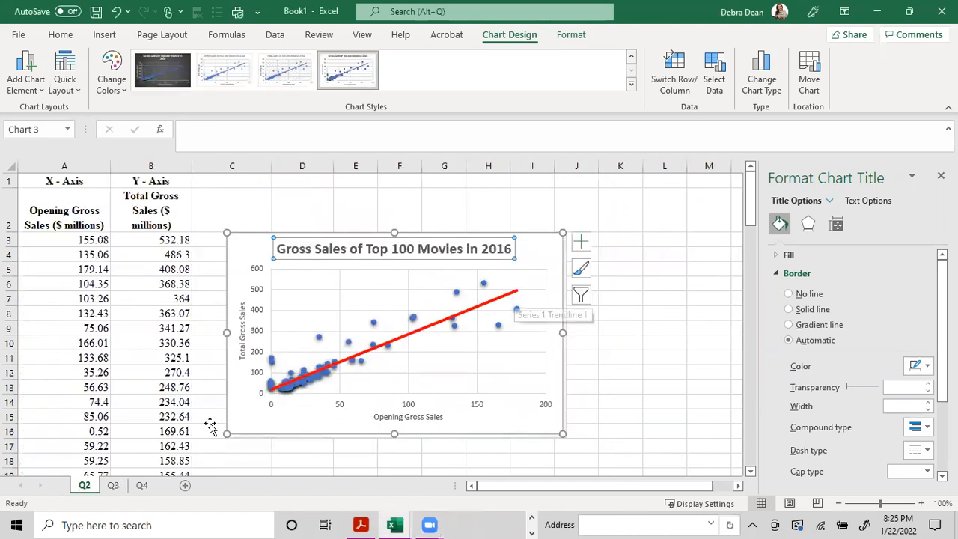
left_click(113, 486)
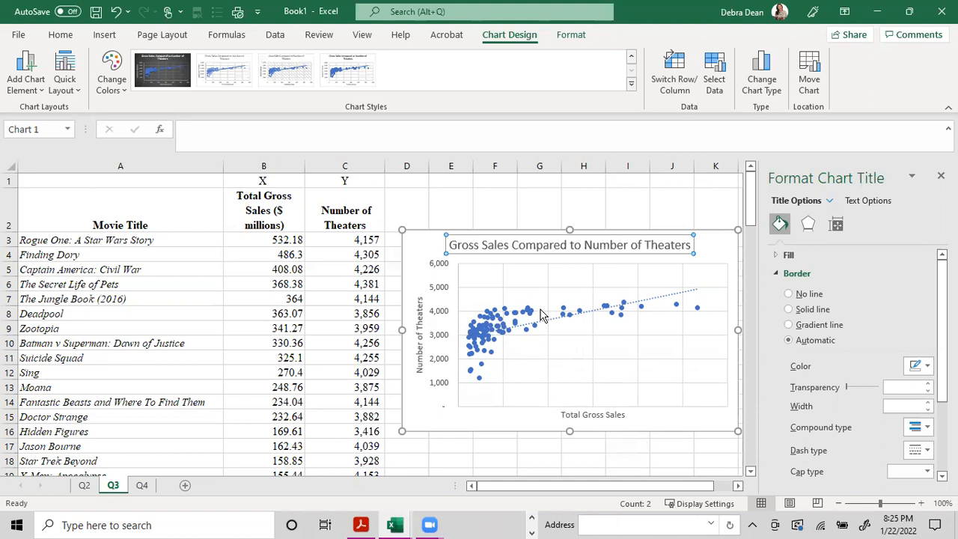
Step: Insert a blank column between the Total Gross Sales and Number of Theaters columns, and delete it again
left_click_drag(261, 240, 321, 461)
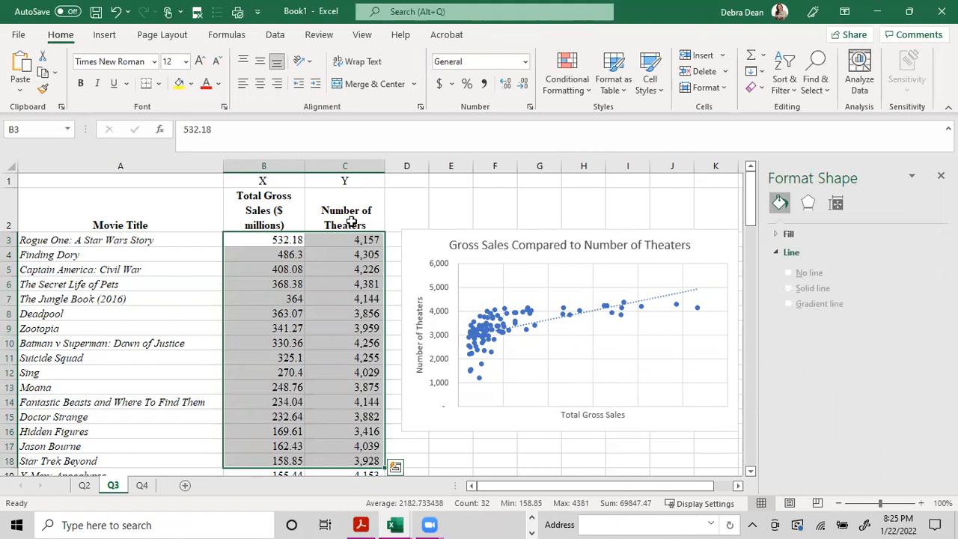
right_click(341, 165)
left_click(370, 284)
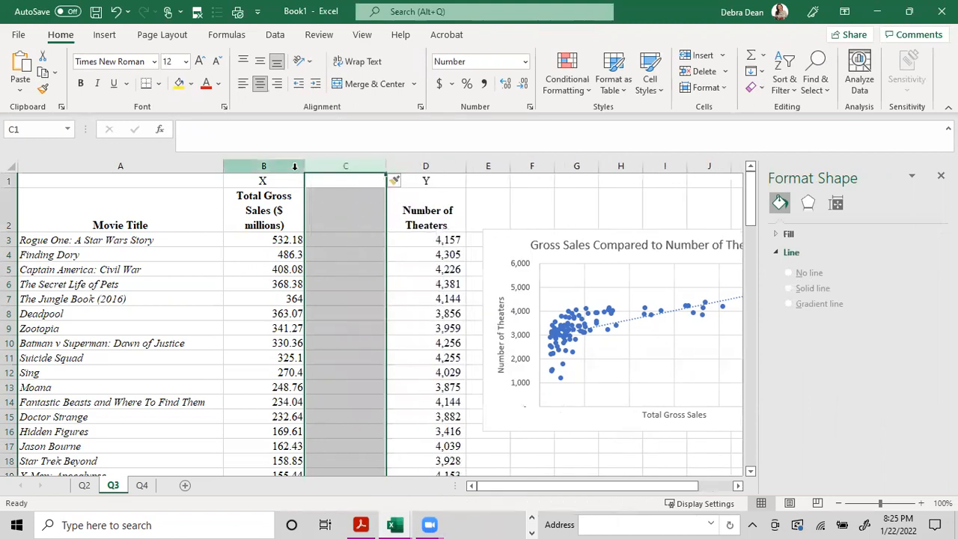
right_click(340, 200)
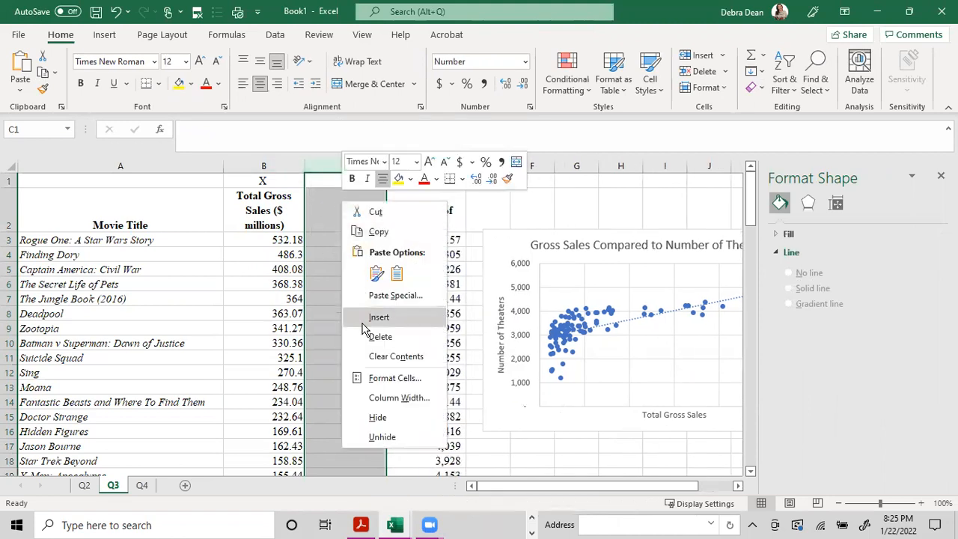
left_click(376, 337)
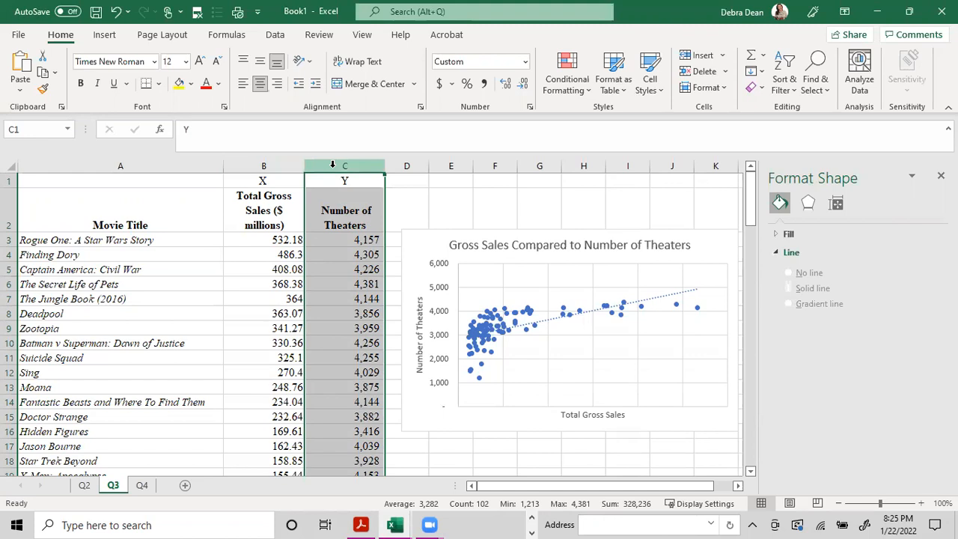
Step: Select the gross sales and theater counts in B3:C102 and insert a plain scatter chart from them
left_click_drag(263, 165, 329, 169)
left_click_drag(269, 241, 336, 292)
key("ctrl+shift+Down")
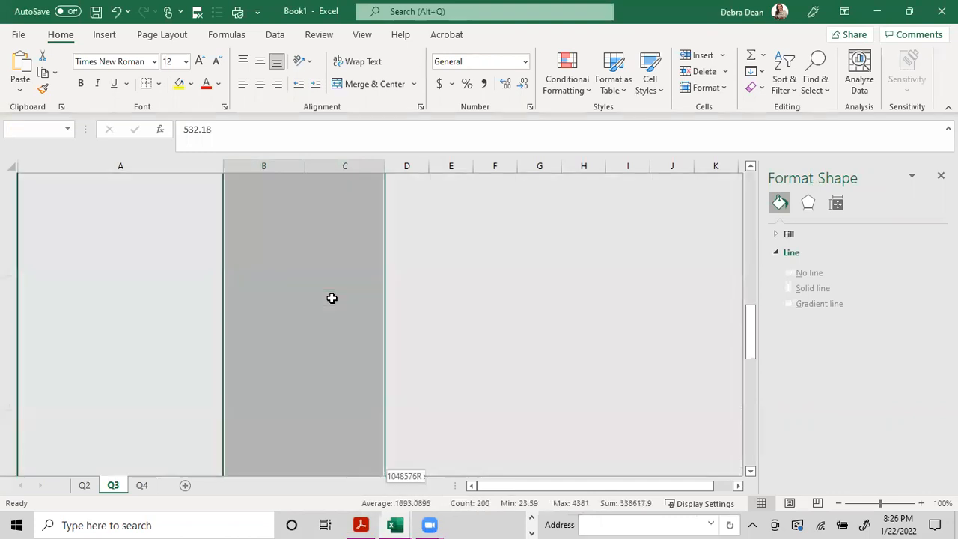
scroll(325, 318, "down", 2)
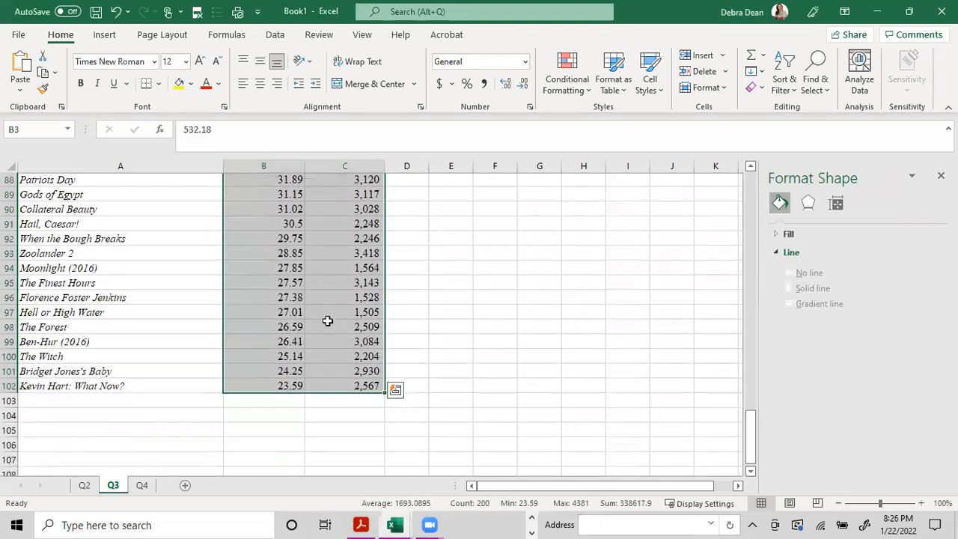
left_click(394, 395)
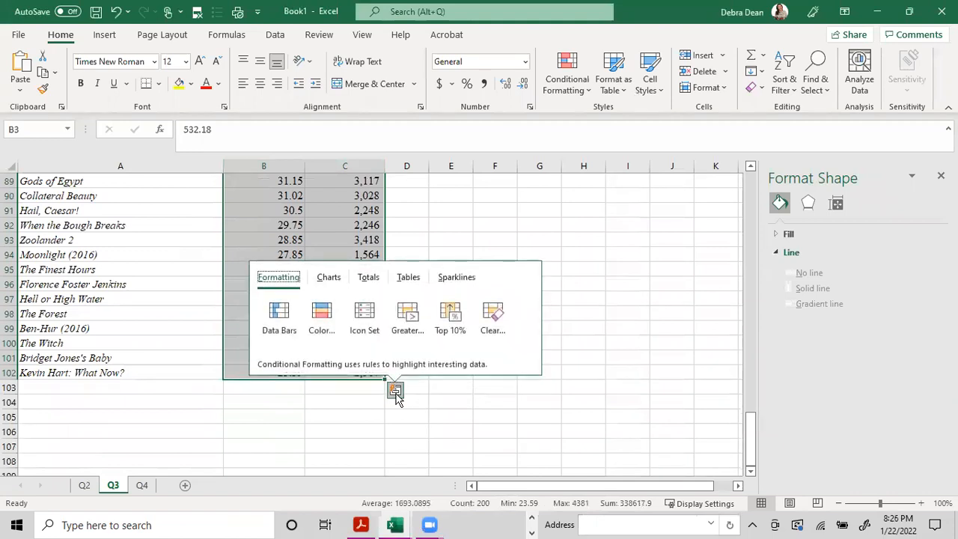
left_click(329, 278)
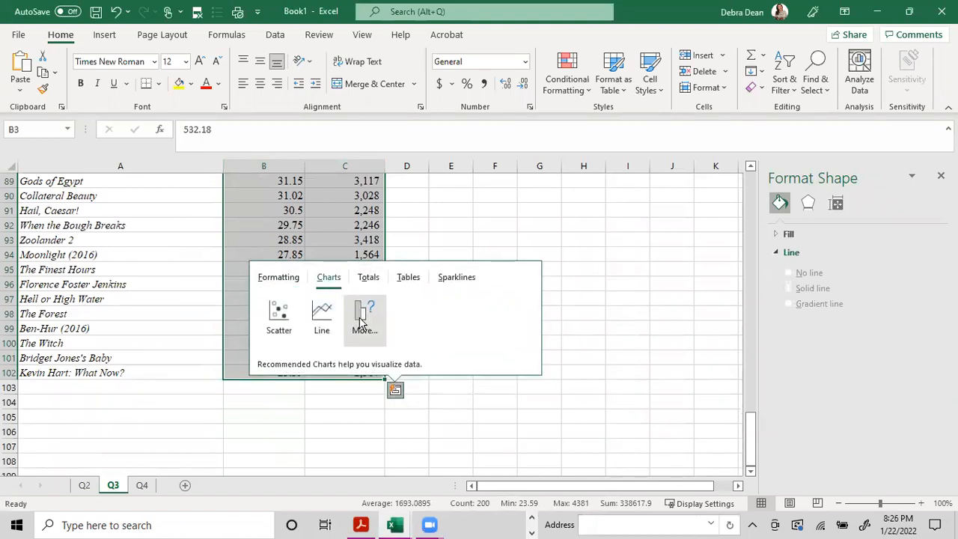
left_click(103, 41)
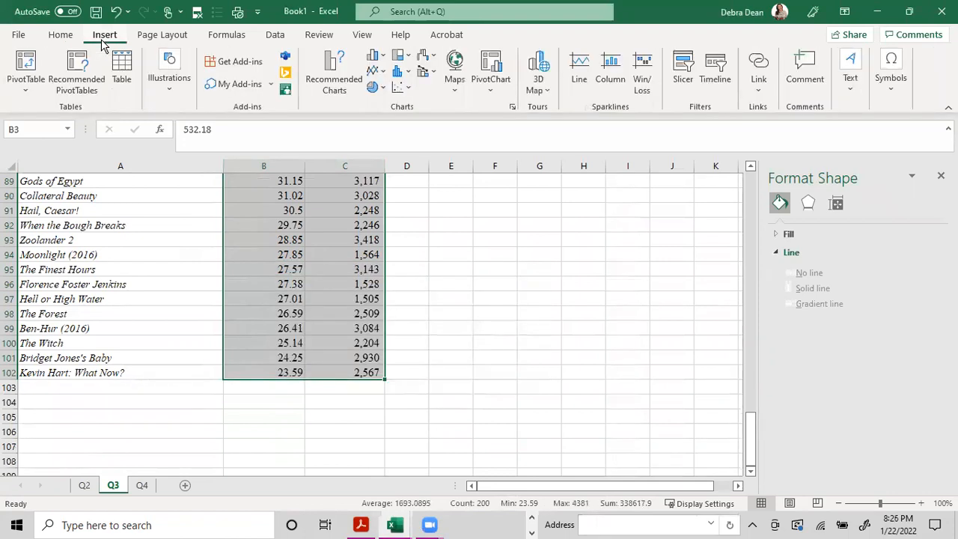
left_click(401, 91)
left_click(412, 134)
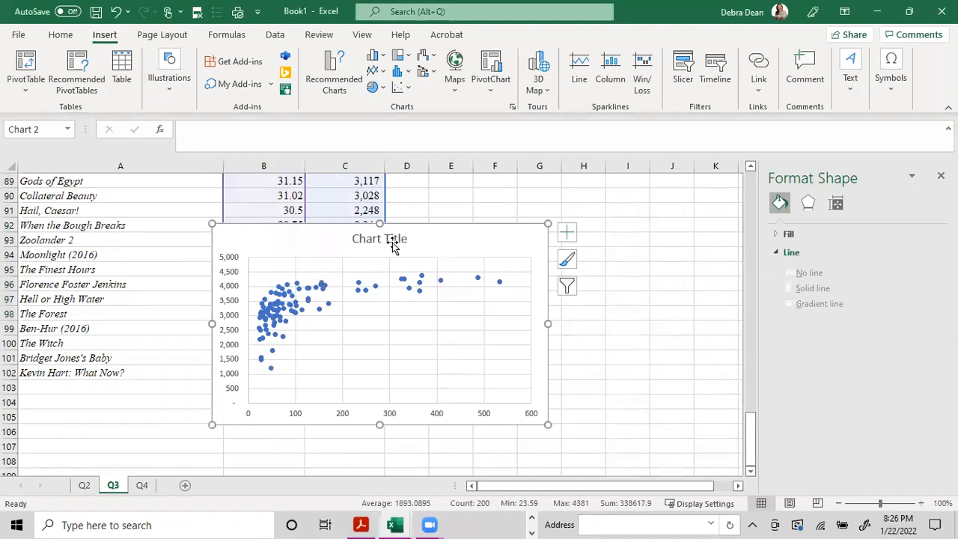
Step: Move the new scatter chart up the sheet, beside the first data rows and over the existing chart's plot
left_click(397, 239)
left_click_drag(457, 226, 635, 190)
scroll(612, 383, "up", 4)
left_click_drag(614, 384, 607, 279)
scroll(606, 279, "up", 4)
left_click_drag(622, 389, 628, 226)
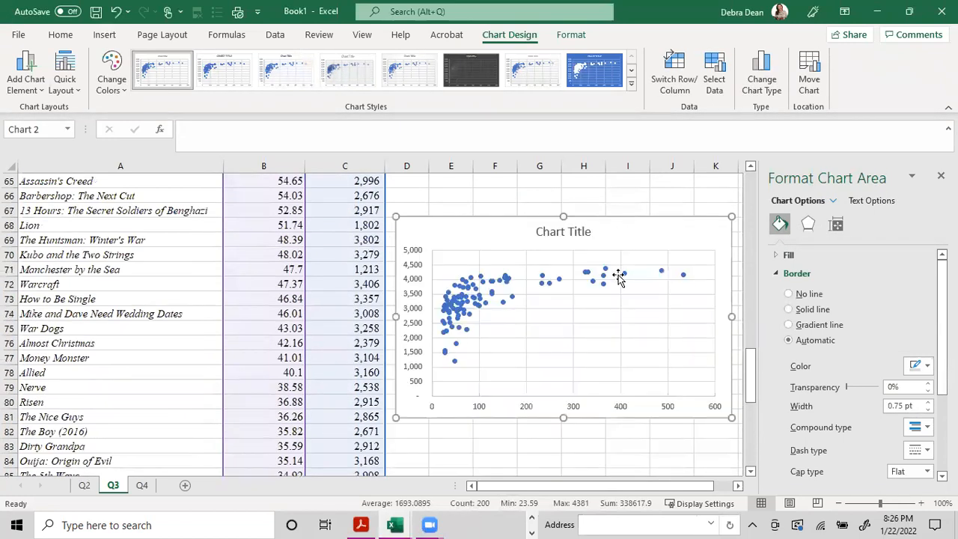
scroll(625, 299, "up", 4)
left_click_drag(646, 405, 637, 216)
scroll(618, 259, "up", 4)
left_click_drag(622, 391, 619, 214)
scroll(609, 250, "up", 3)
left_click_drag(609, 359, 605, 214)
scroll(608, 224, "up", 4)
left_click_drag(619, 368, 636, 193)
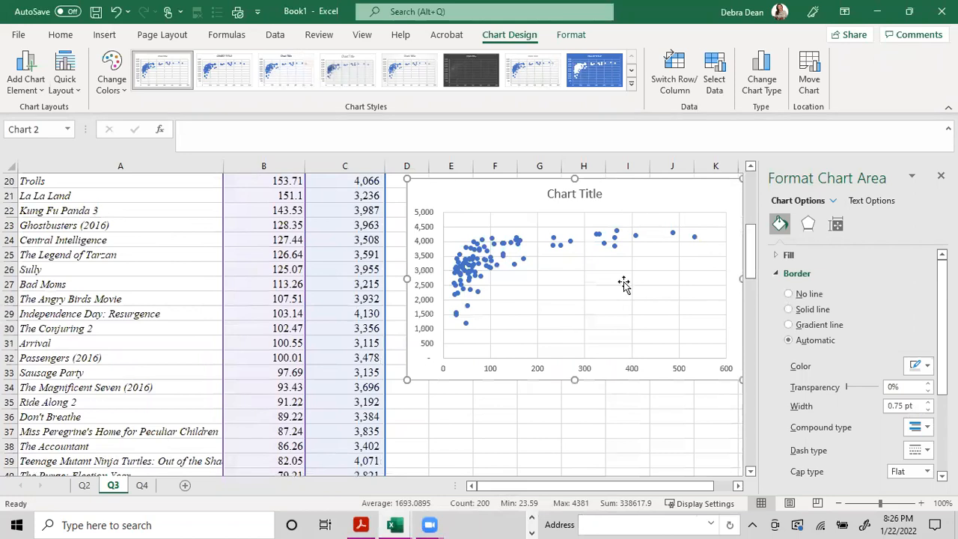
scroll(629, 322, "up", 4)
left_click_drag(633, 365, 622, 165)
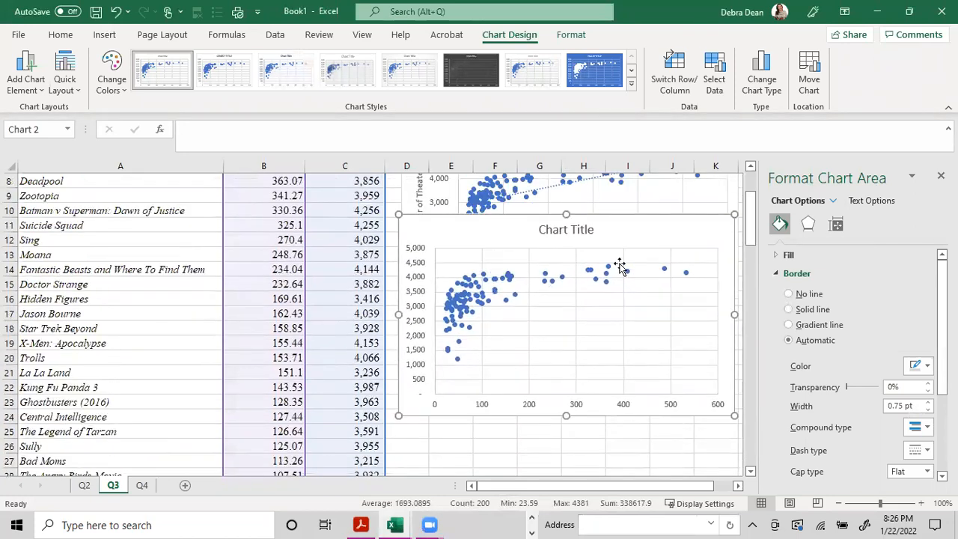
scroll(625, 299, "up", 3)
left_click_drag(626, 367, 632, 280)
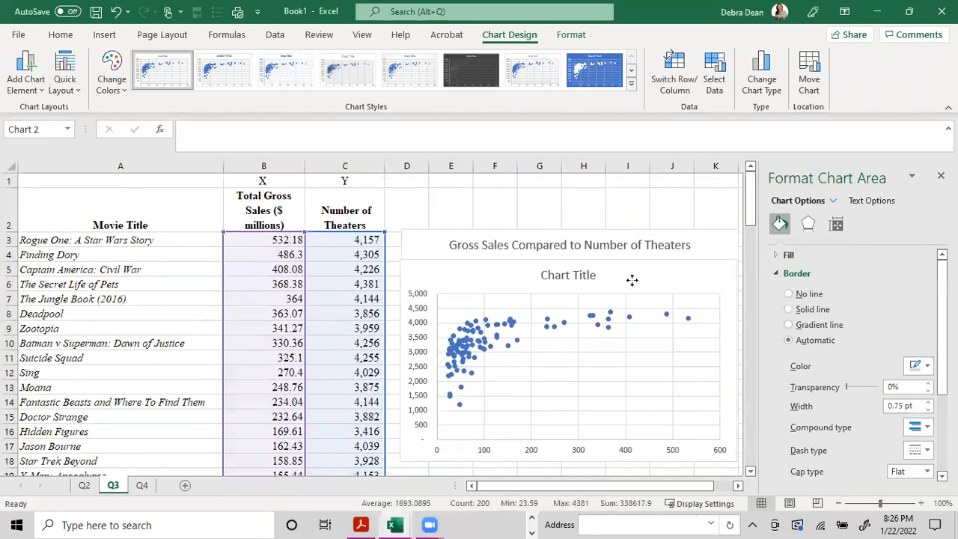
Step: Title the new chart "Gross Sales Compared to Number of Theaters" and shift it slightly up and right on the sheet
left_click(588, 276)
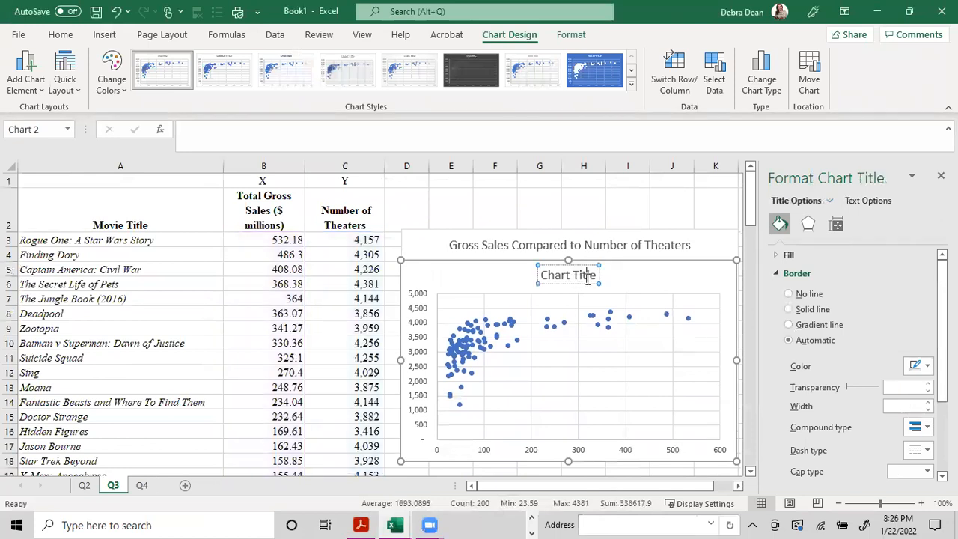
triple_click(588, 275)
type("Gross Sales C")
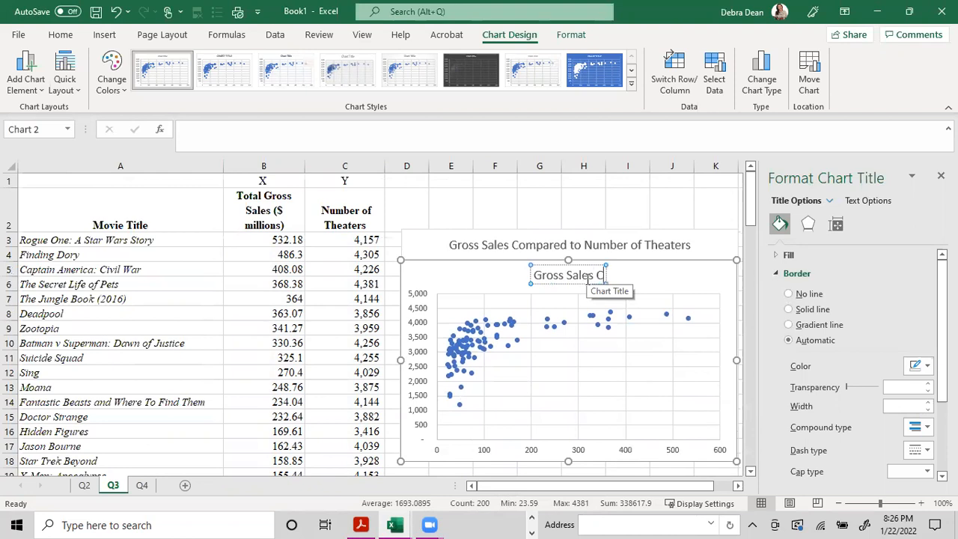
type("ompared to Number of Theaters")
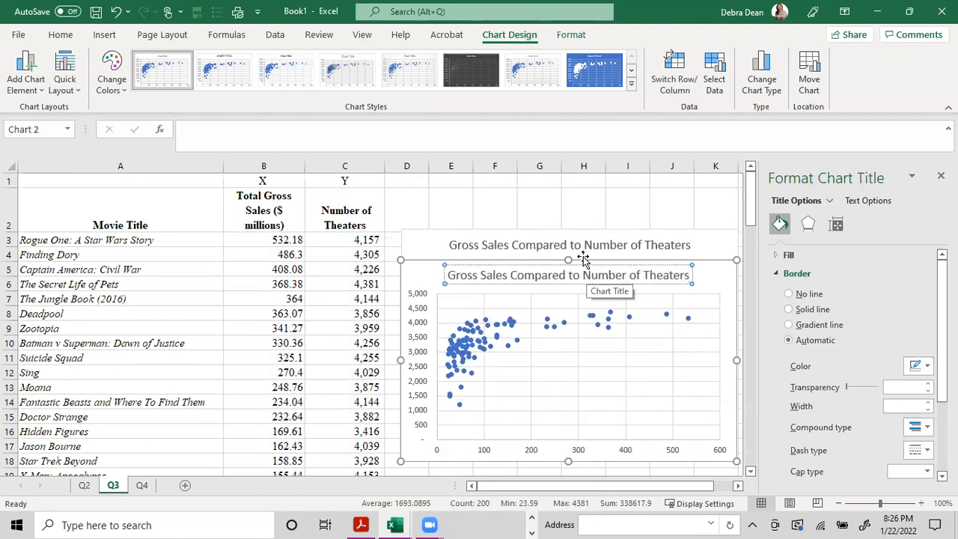
left_click_drag(522, 260, 555, 196)
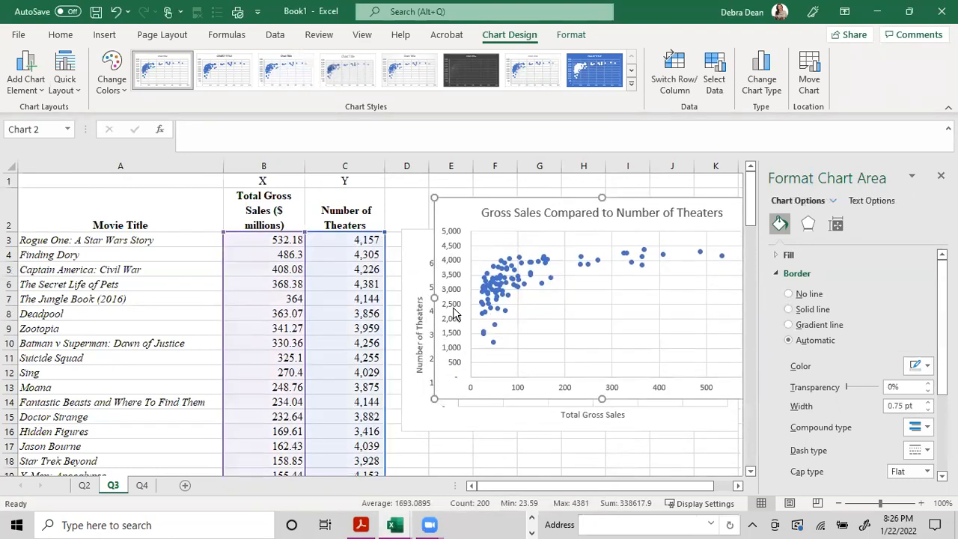
Step: Add primary horizontal and vertical axis titles to the new chart, naming the vertical one "Number of Theaters"
left_click(453, 311)
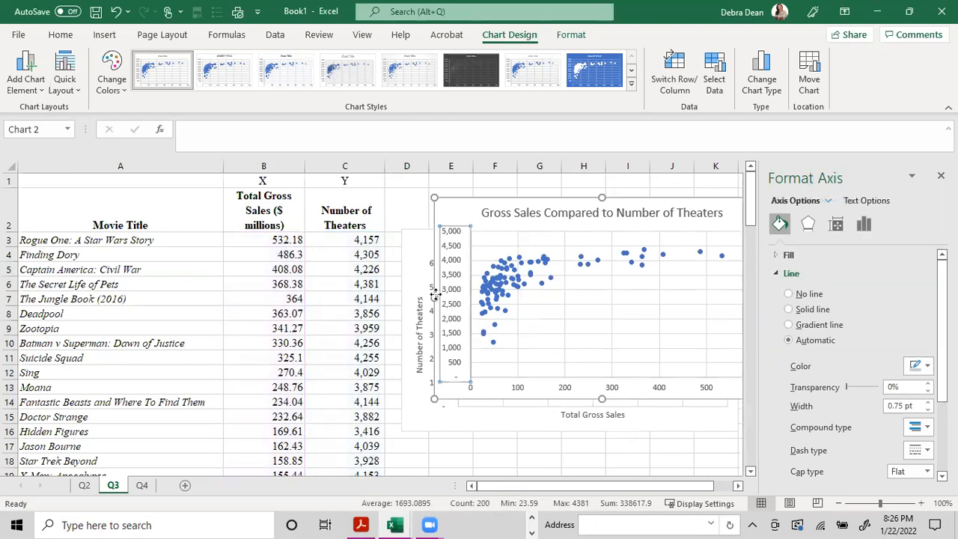
left_click(26, 95)
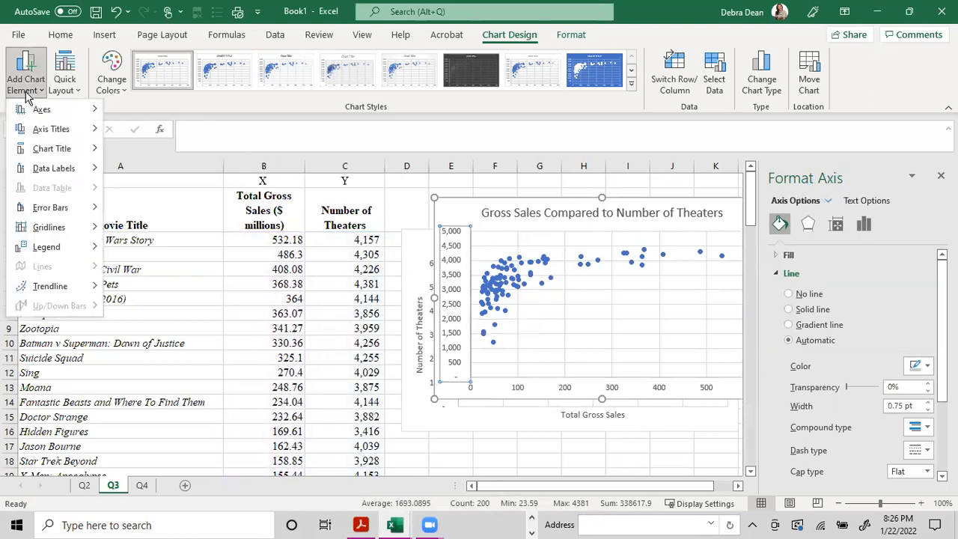
mouse_move(37, 133)
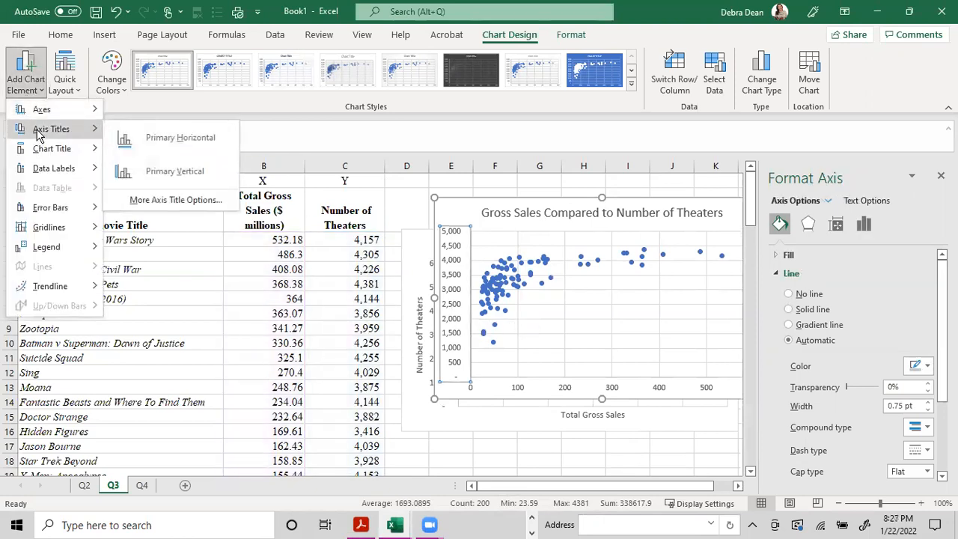
left_click(143, 143)
left_click(26, 75)
mouse_move(37, 133)
left_click(175, 169)
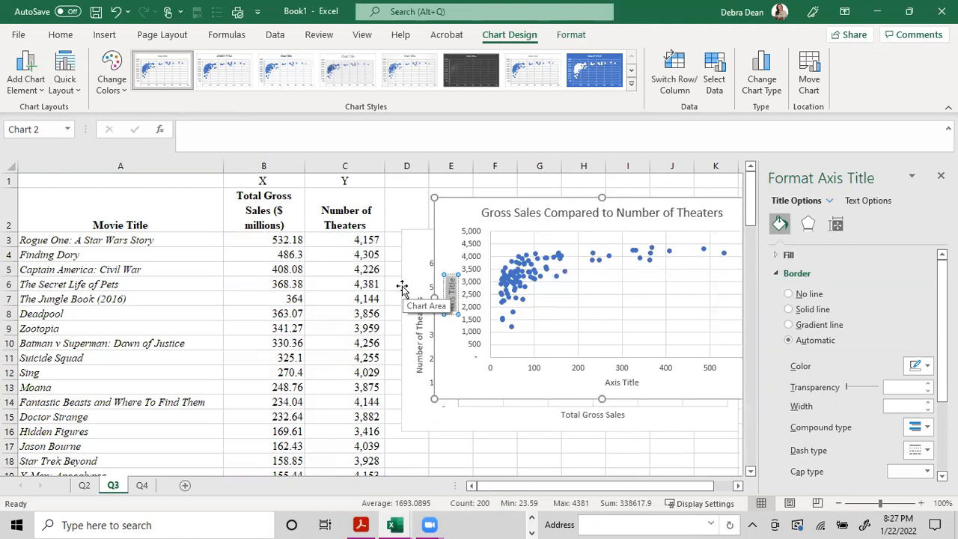
type("Number of Theaters")
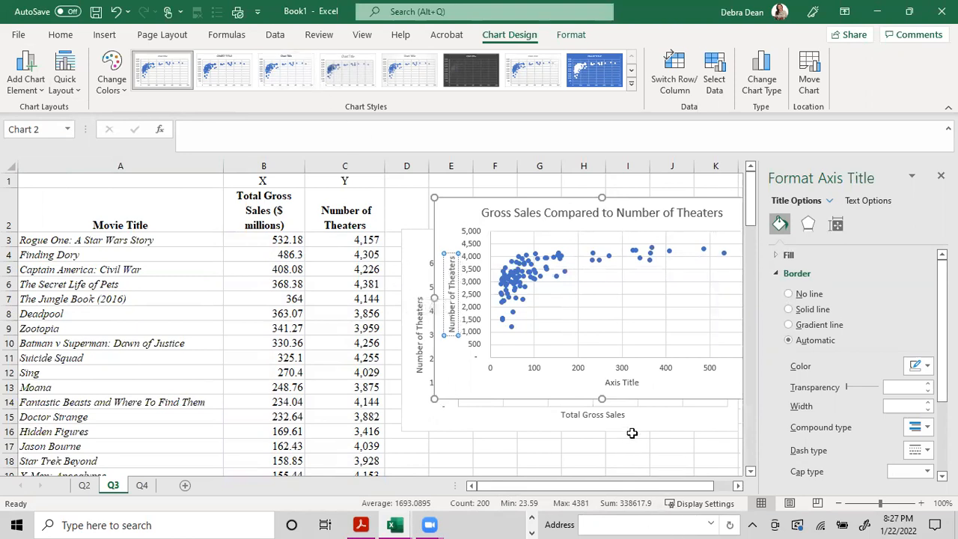
Step: Set the new chart's horizontal axis title to "Total Gross Sales"
left_click(621, 383)
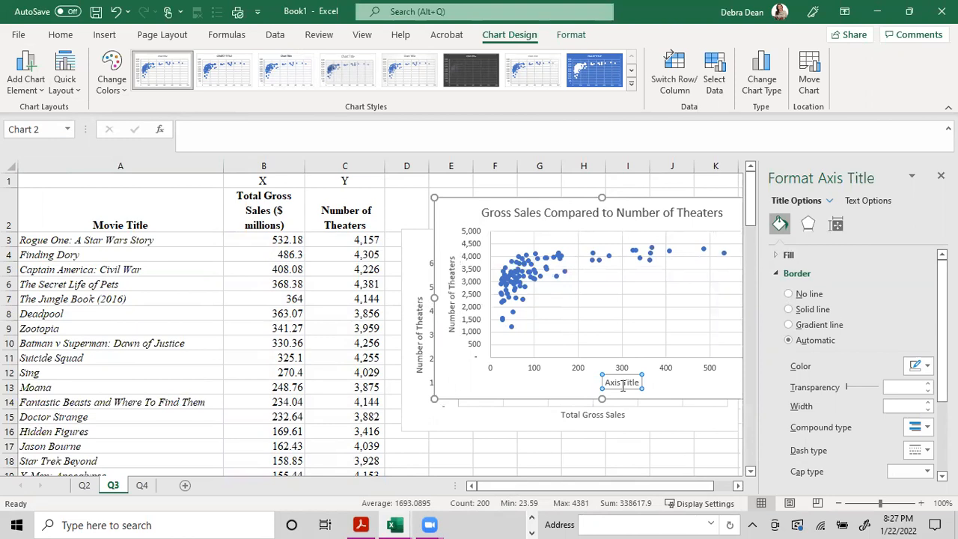
left_click_drag(605, 383, 642, 383)
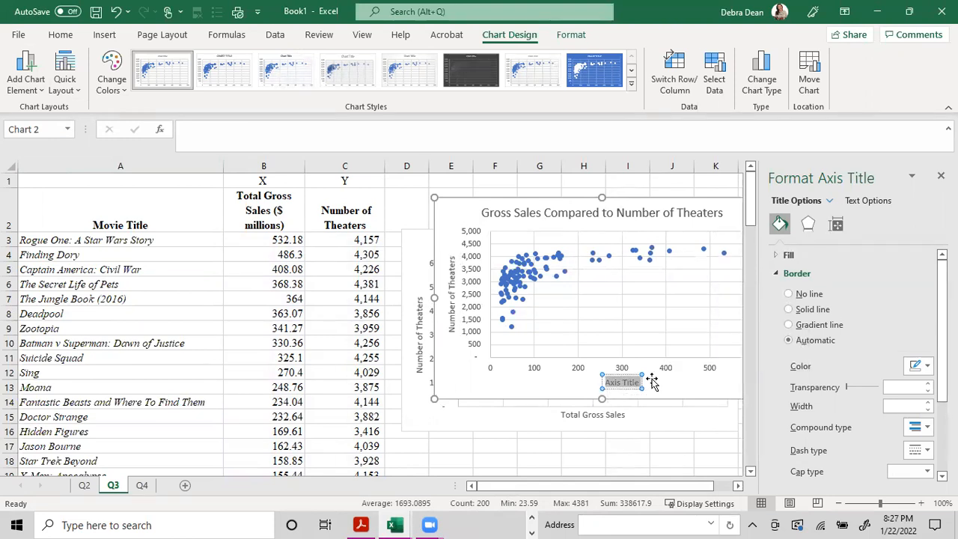
type("Total gross Sales")
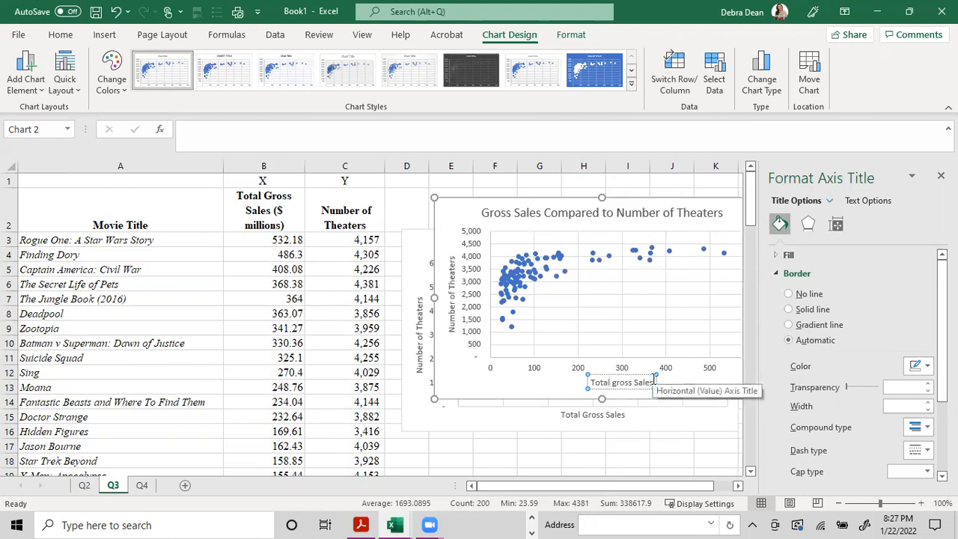
key("Delete")
type("G")
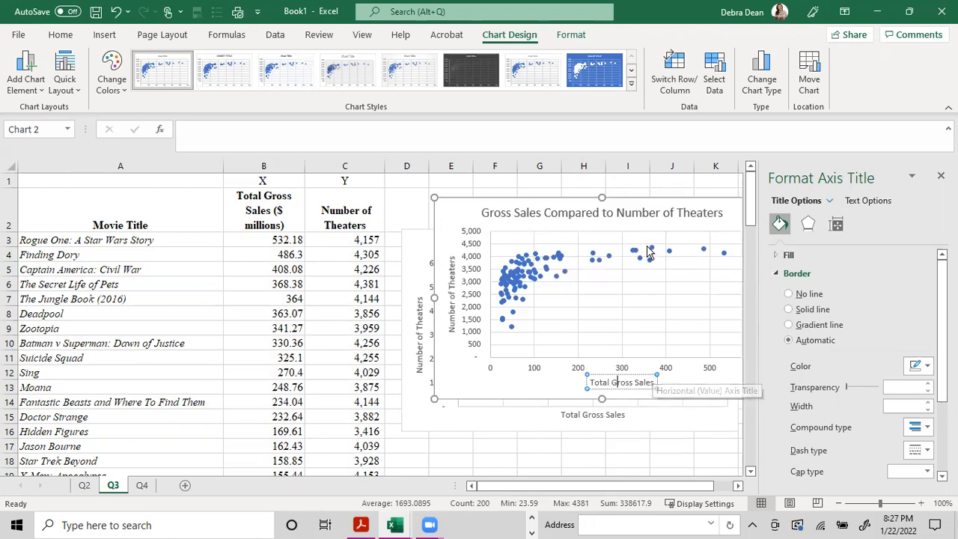
left_click(673, 211)
left_click_drag(669, 214, 676, 203)
left_click(115, 14)
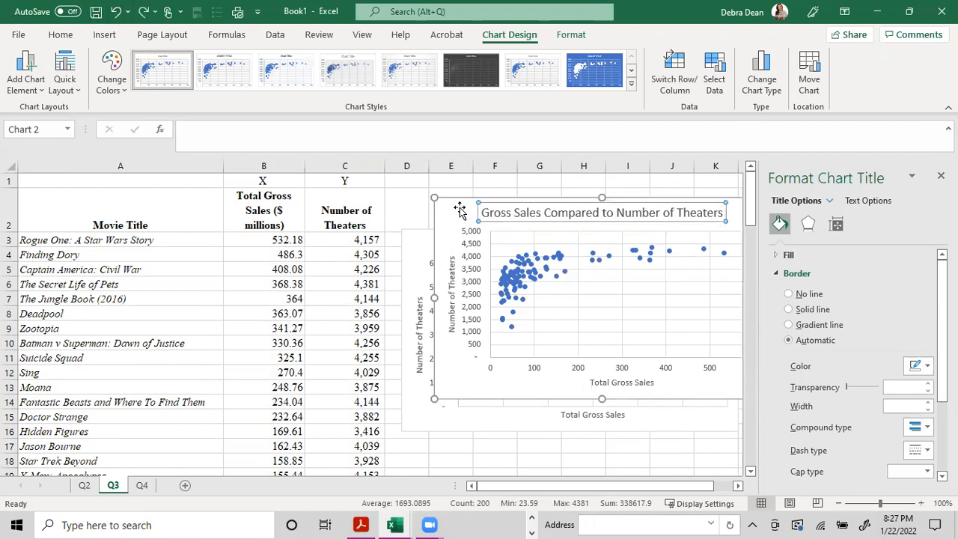
Step: Move the new chart over the older one and apply the dark gradient chart style with capitalized axis titles
left_click(424, 234)
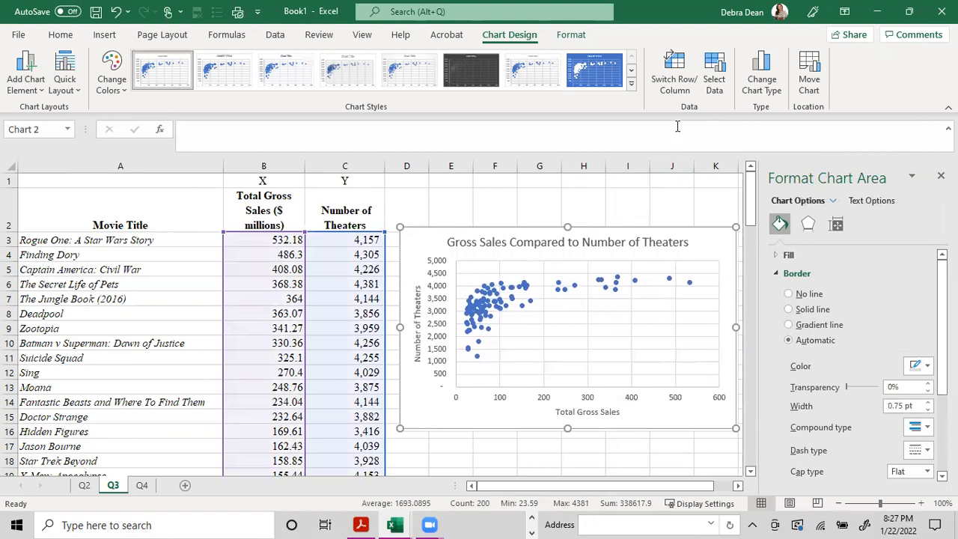
left_click(469, 71)
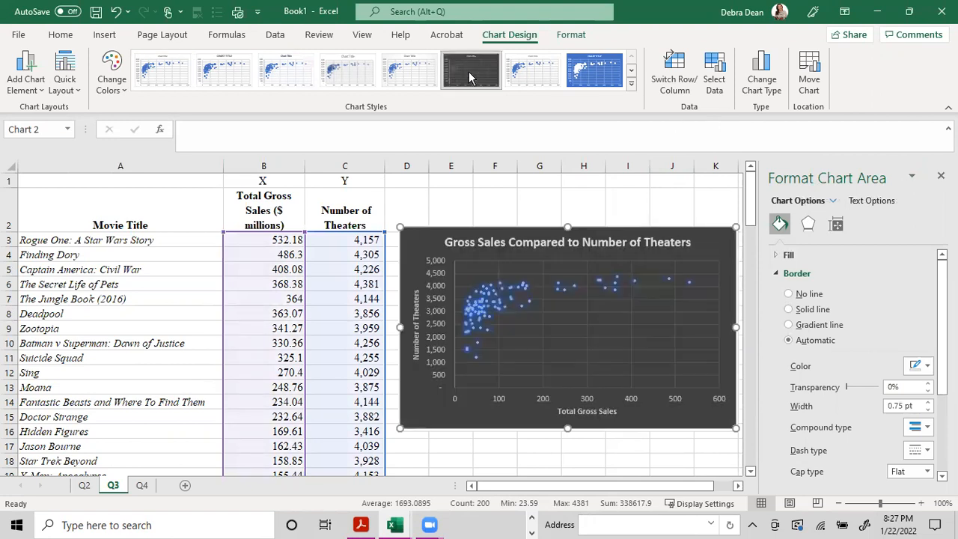
left_click(631, 85)
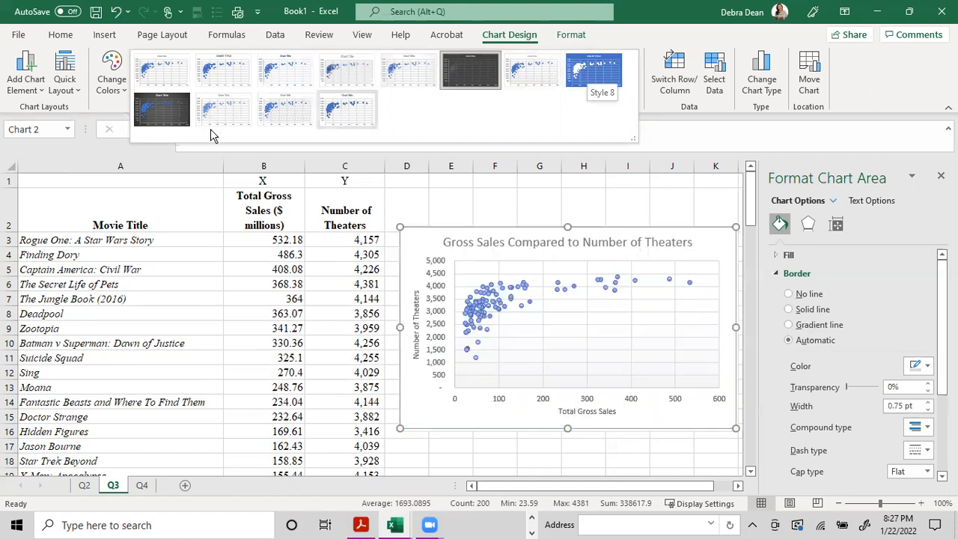
left_click(172, 118)
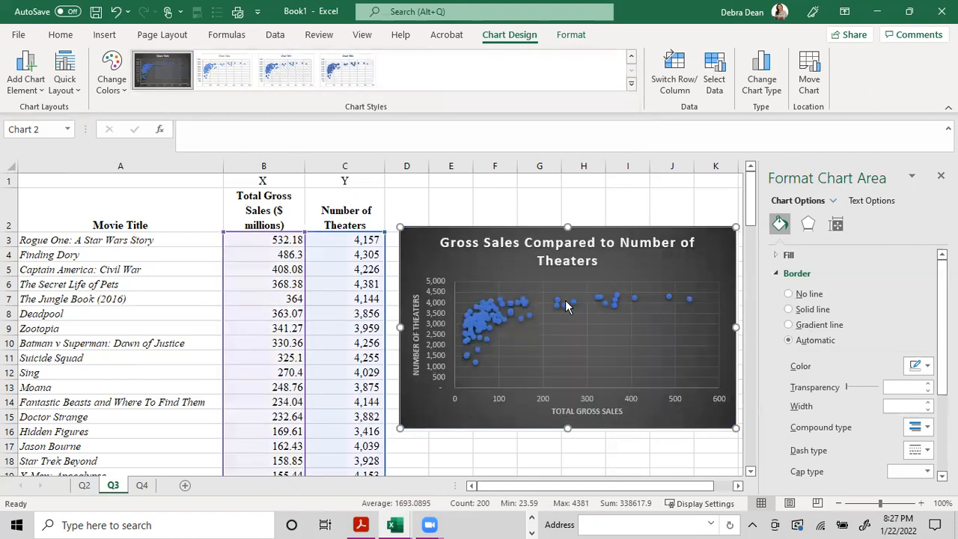
Step: Add a linear trendline to the scatter chart's data series and format it as a solid red line
left_click(474, 324)
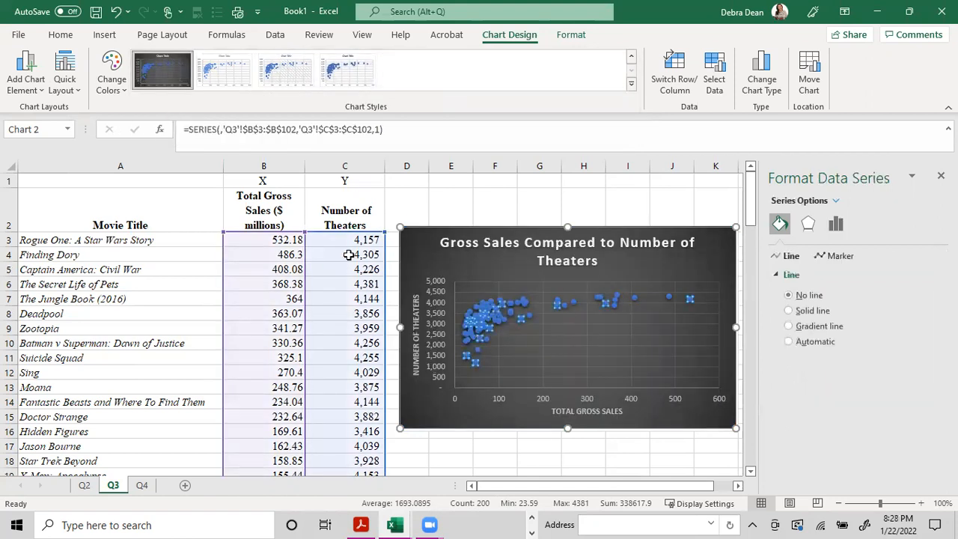
left_click(32, 97)
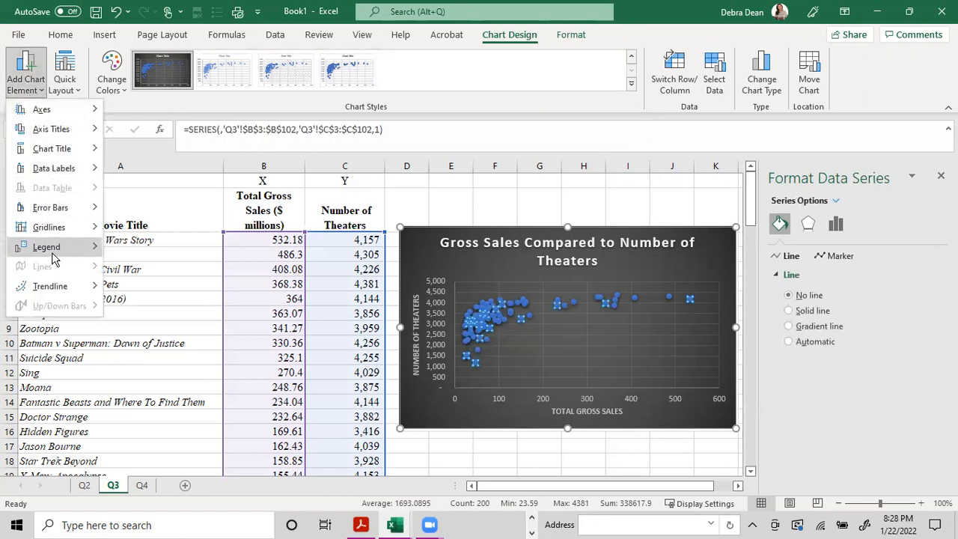
mouse_move(43, 286)
left_click(158, 326)
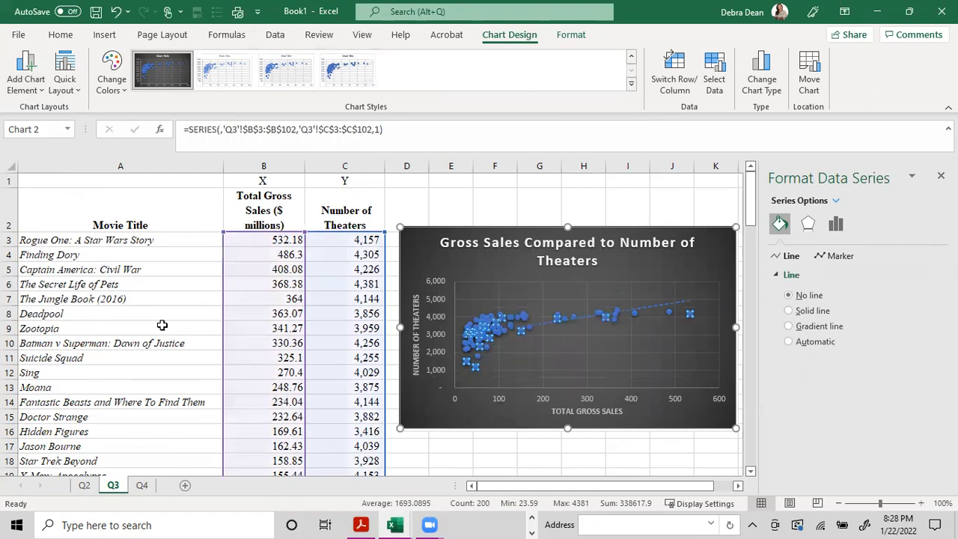
left_click(639, 313)
left_click(809, 292)
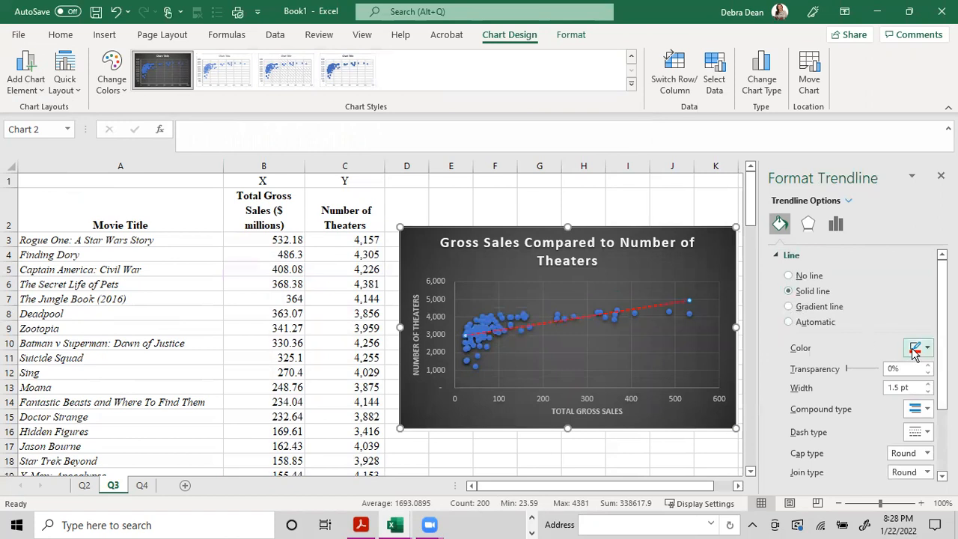
Step: Set the vertical axis bounds of the chart to a minimum of 1000 and a maximum of 4500
left_click(439, 372)
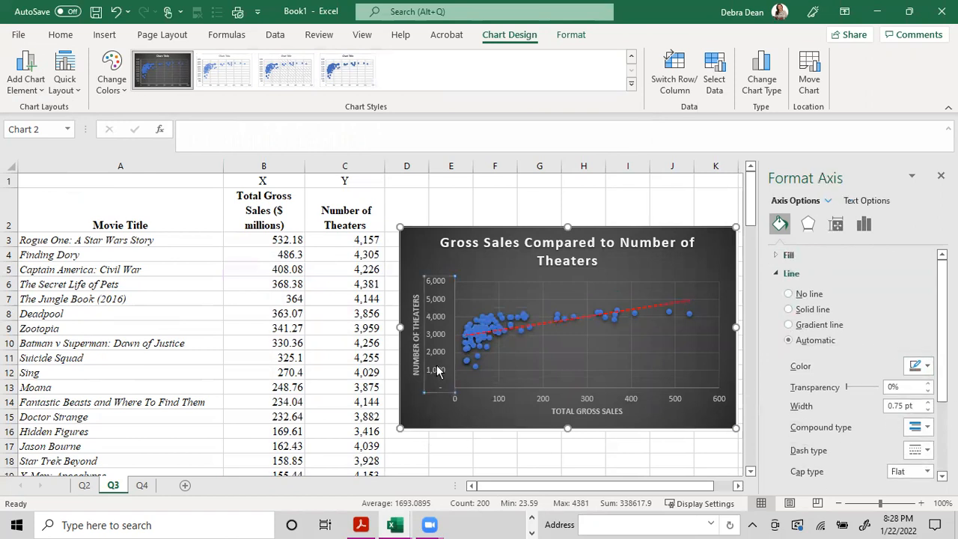
right_click(438, 368)
left_click(487, 355)
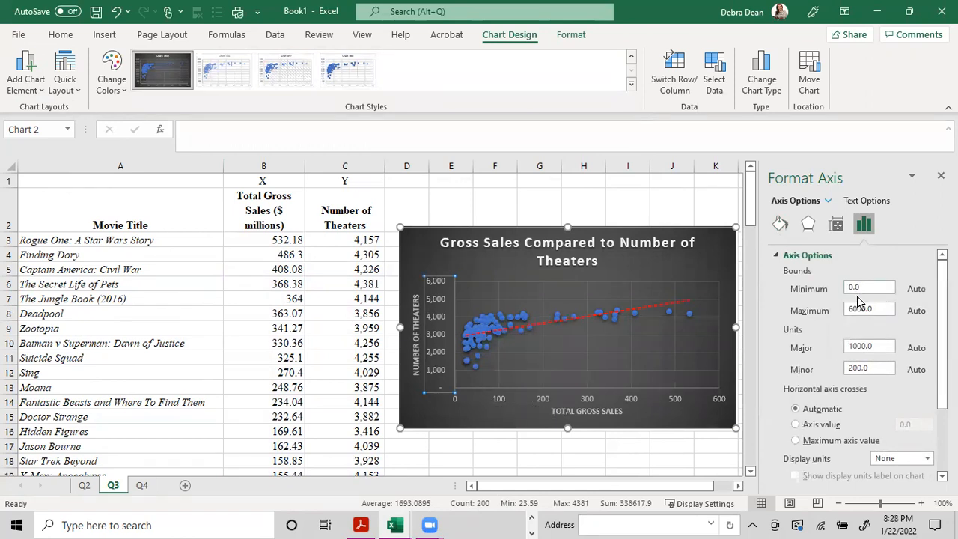
left_click_drag(869, 289, 840, 289)
type("1000")
key("Return")
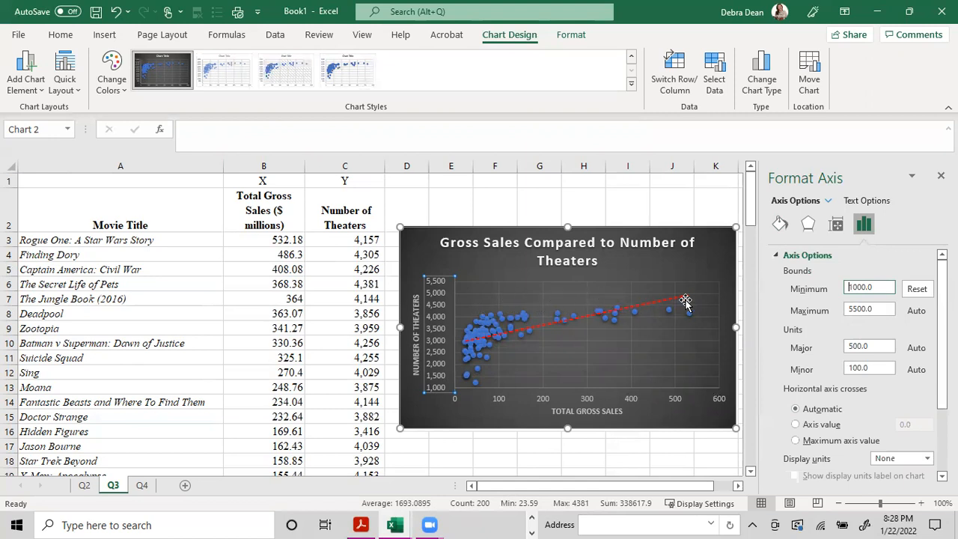
left_click(875, 308)
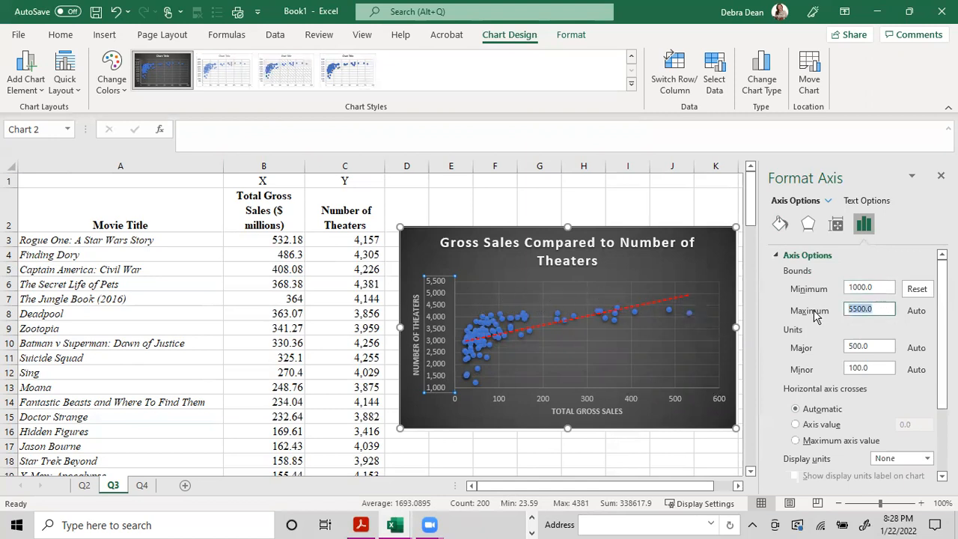
type("4500")
key("Return")
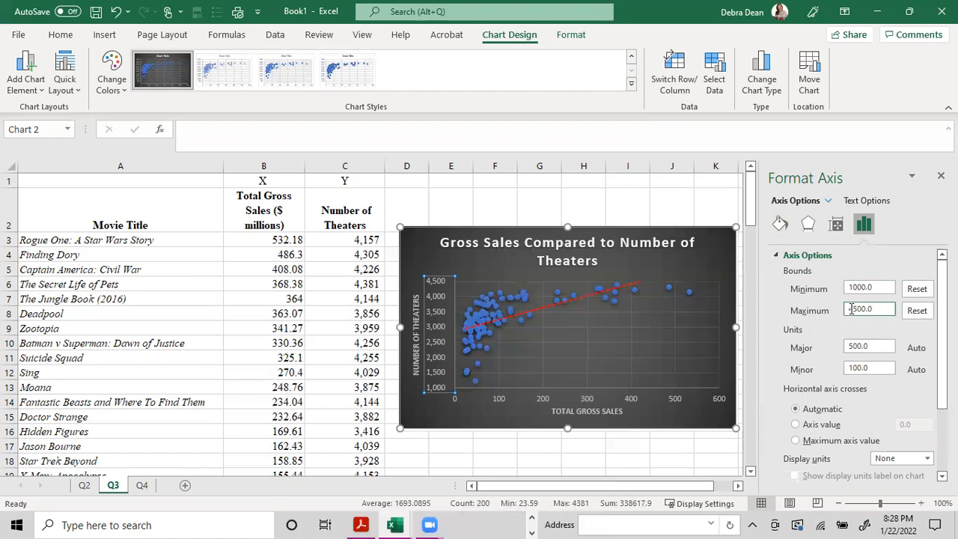
Step: Try vertical axis maximums of 4800, 5000 and 4800 again, and set the maximum back to 4500
key("Delete")
type("8")
key("Return")
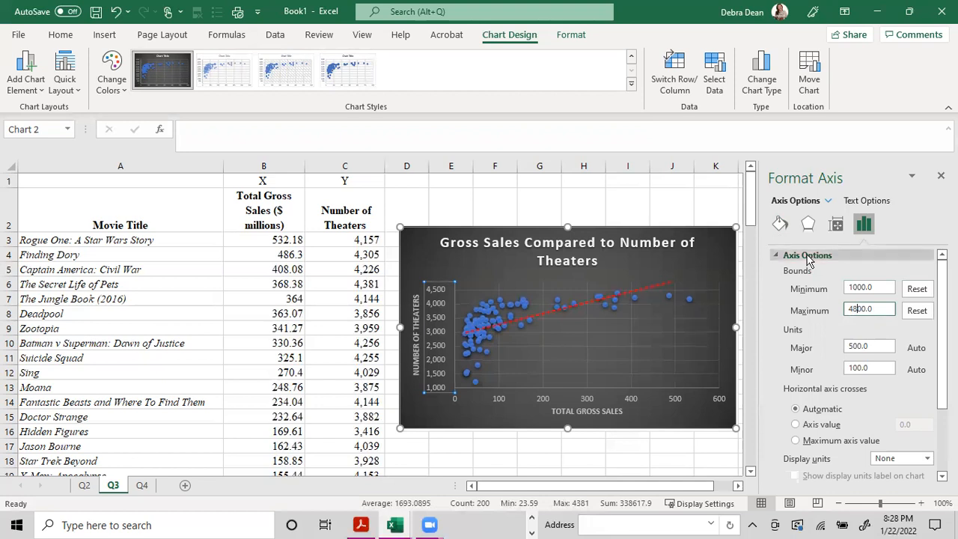
left_click_drag(880, 308, 833, 313)
type("5000")
key("Return")
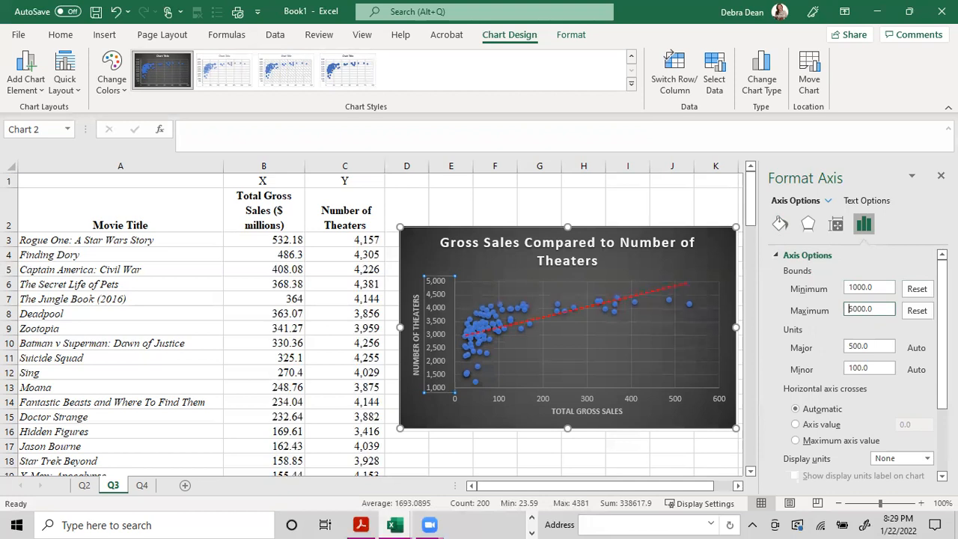
type("48")
key("Return")
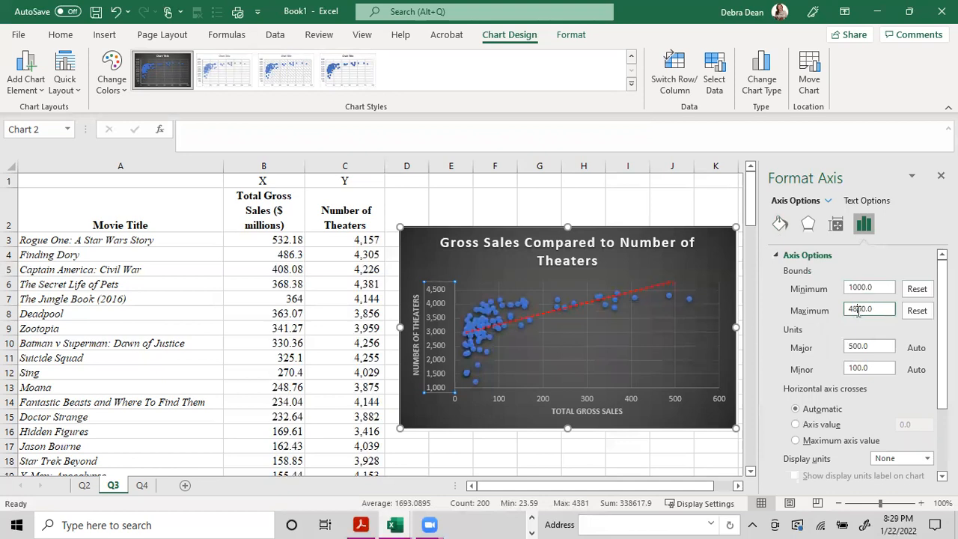
type("5")
key("Return")
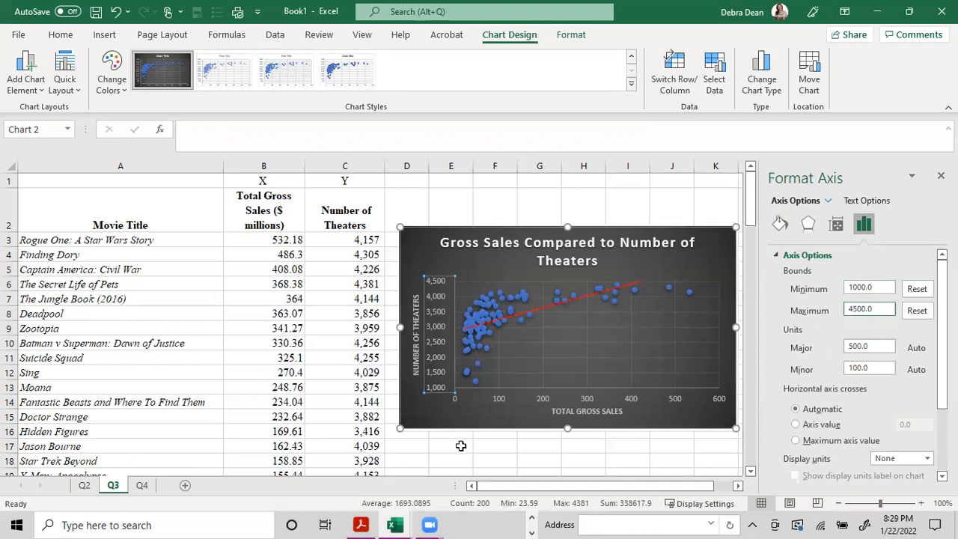